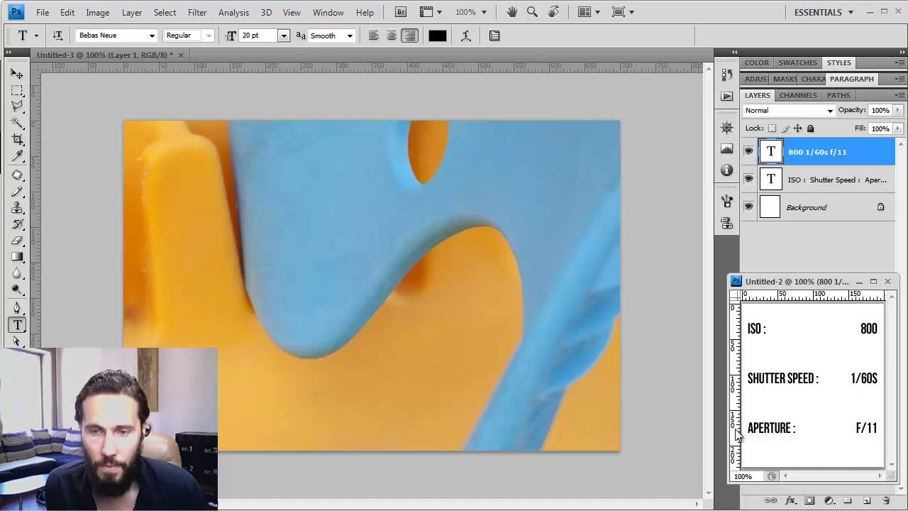
# Step: Make the paddle-boat photo Untitled-3 the active document
pyautogui.click(577, 349)
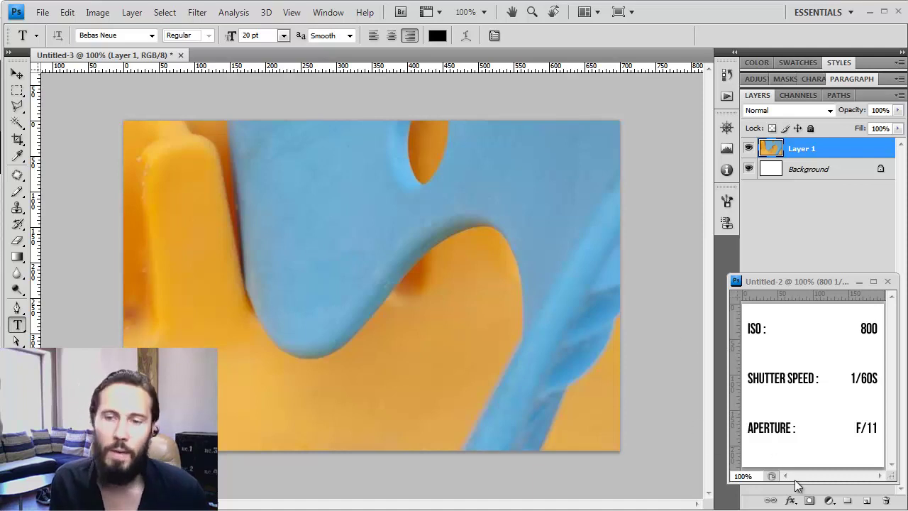
# Step: Add a Vibrance adjustment layer with Vibrance +74 and Saturation -9
pyautogui.click(828, 501)
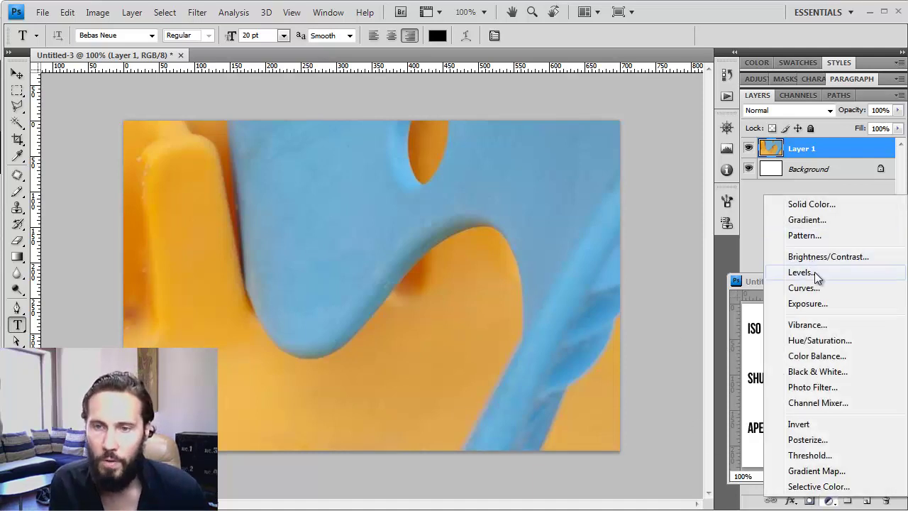
pyautogui.click(835, 325)
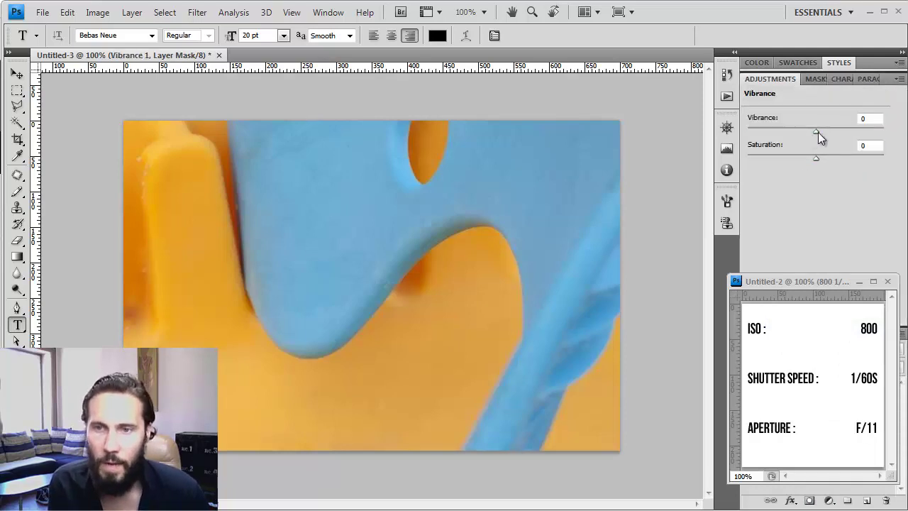
pyautogui.moveTo(816, 132); pyautogui.dragTo(818, 132)
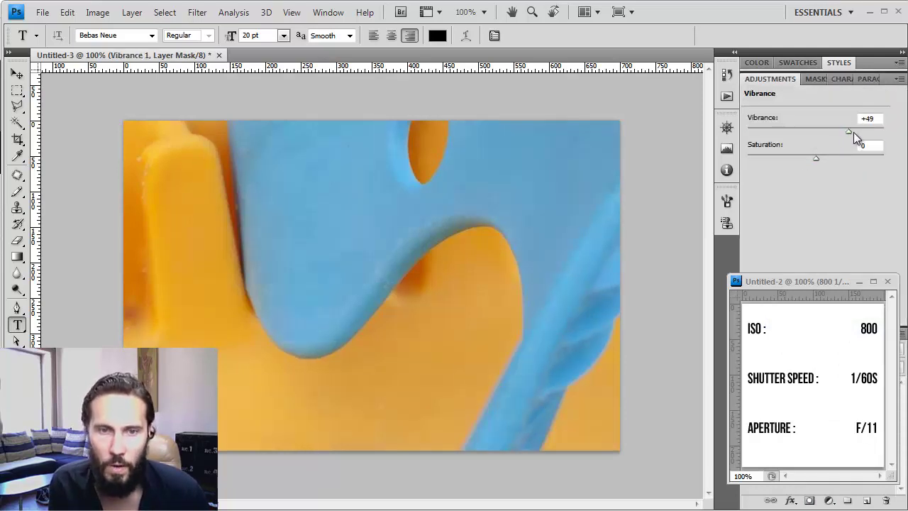
pyautogui.moveTo(866, 131); pyautogui.dragTo(866, 132)
pyautogui.moveTo(818, 158)
pyautogui.mouseDown()
pyautogui.moveTo(836, 158)
pyautogui.moveTo(810, 158)
pyautogui.mouseUp()
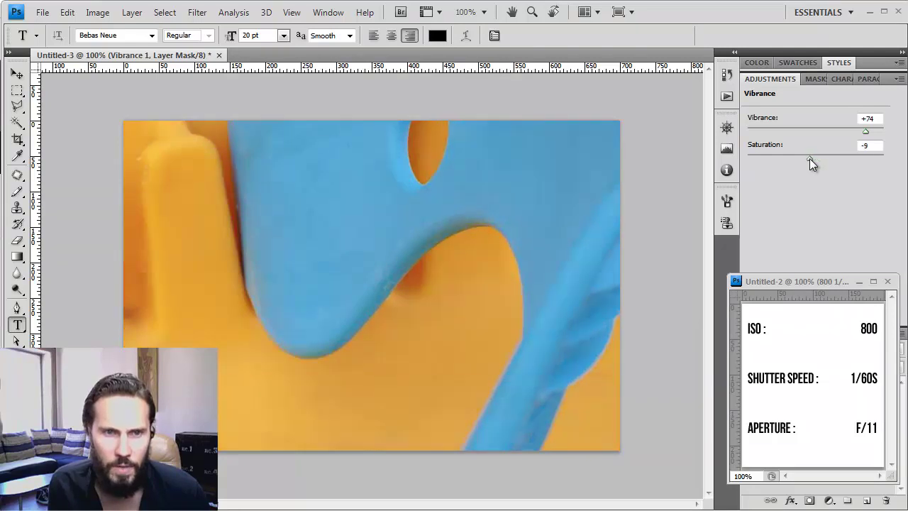
# Step: Add a Color Balance layer with midtones Cyan–Red -44 and Yellow–Blue +37, and move Untitled-2 aside
pyautogui.click(829, 501)
pyautogui.click(830, 359)
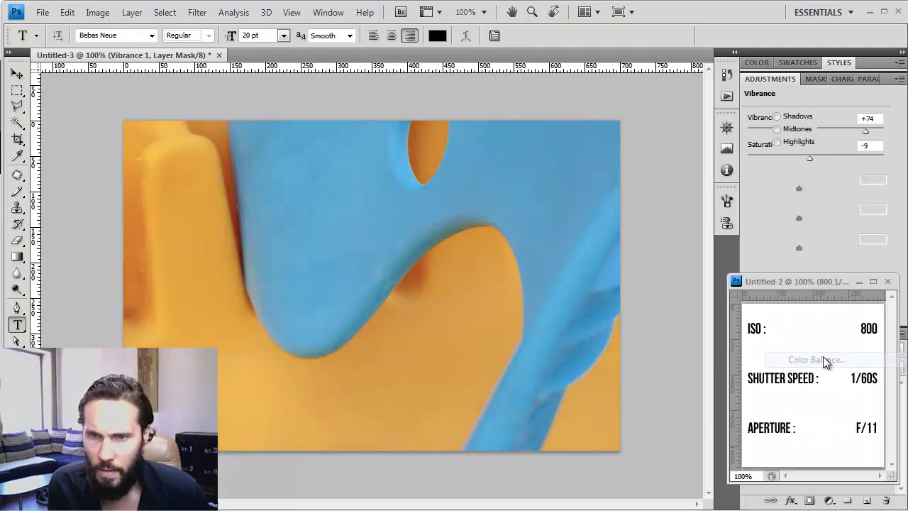
pyautogui.click(795, 131)
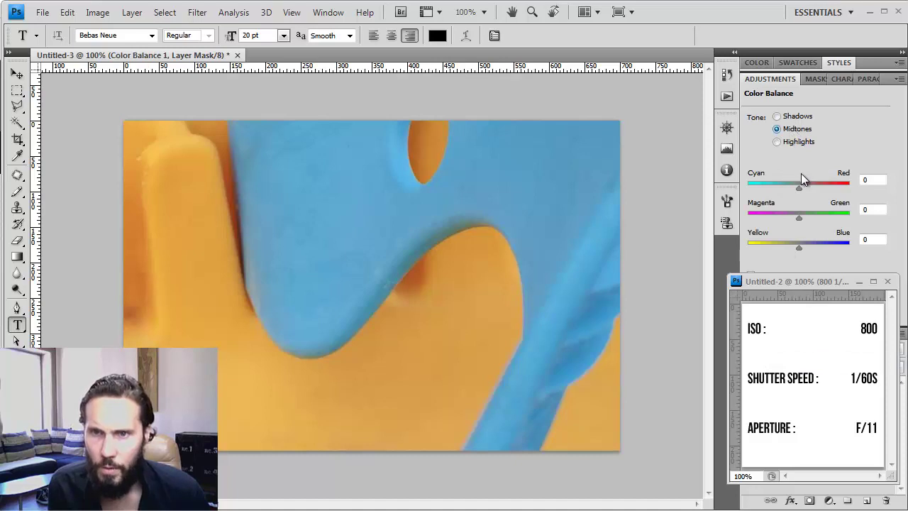
pyautogui.moveTo(799, 187); pyautogui.dragTo(776, 187)
pyautogui.moveTo(799, 246); pyautogui.dragTo(818, 248)
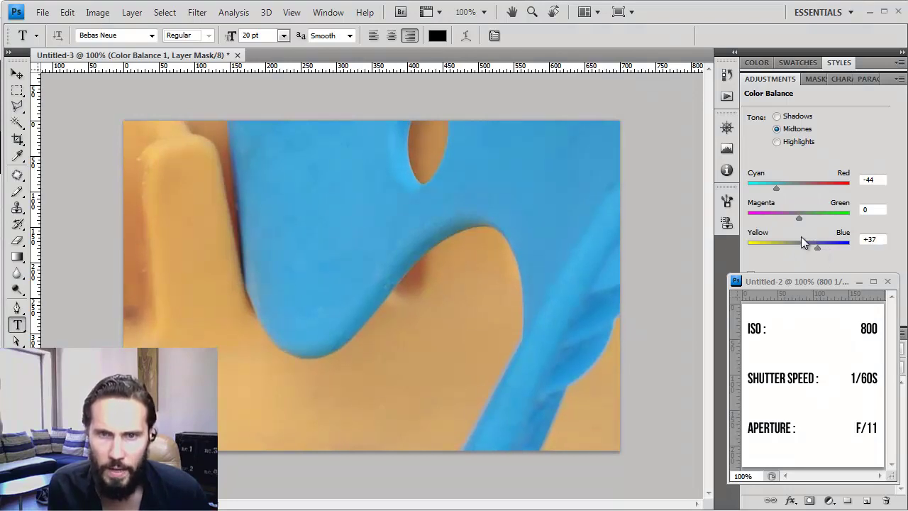
pyautogui.moveTo(821, 282); pyautogui.dragTo(742, 95)
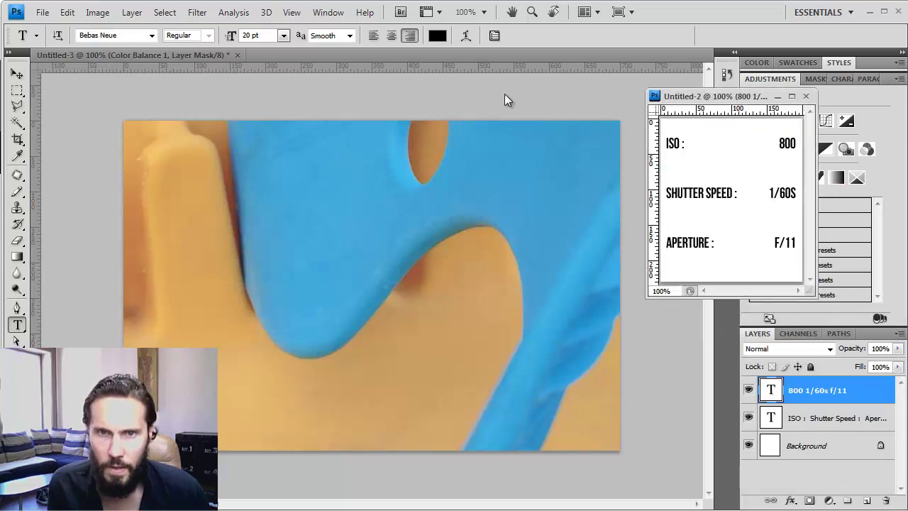
# Step: With a 166 px brush on Untitled-3, paint black on the Color Balance mask over the orange areas
pyautogui.click(658, 315)
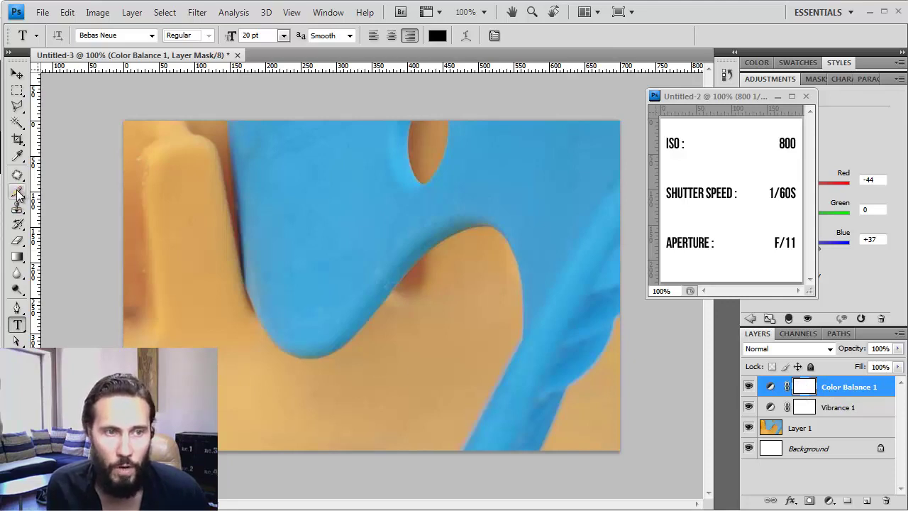
pyautogui.moveTo(17, 191)
pyautogui.mouseDown()
pyautogui.moveTo(43, 201)
pyautogui.moveTo(67, 192)
pyautogui.mouseUp()
pyautogui.rightClick(205, 323)
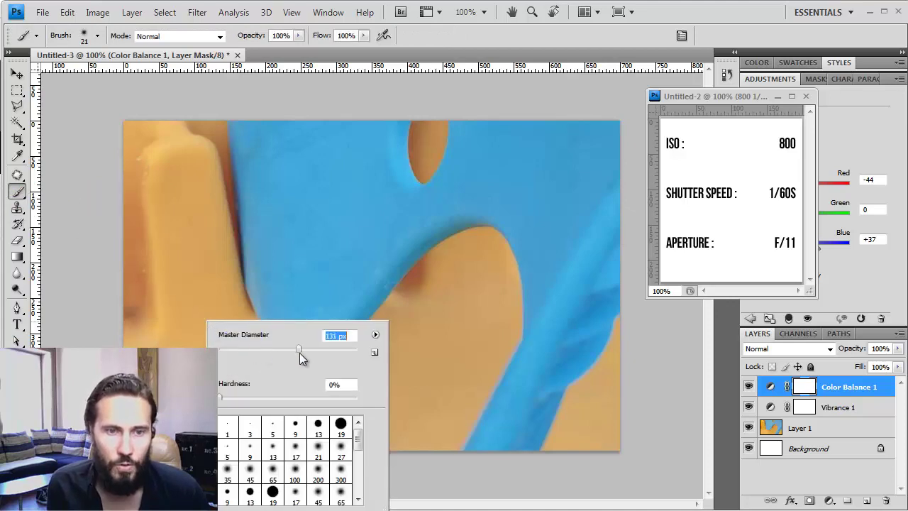
pyautogui.moveTo(300, 353)
pyautogui.mouseDown()
pyautogui.moveTo(290, 348)
pyautogui.moveTo(311, 349)
pyautogui.mouseUp()
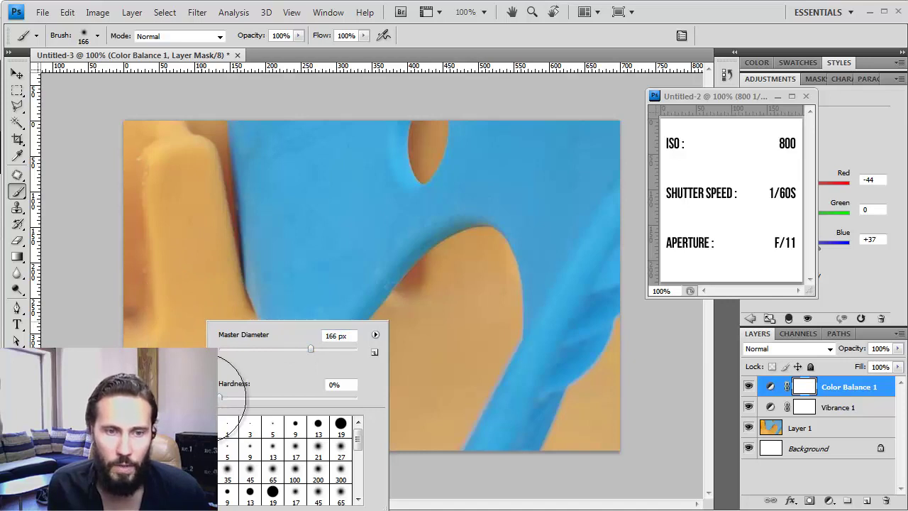
pyautogui.press('Return')
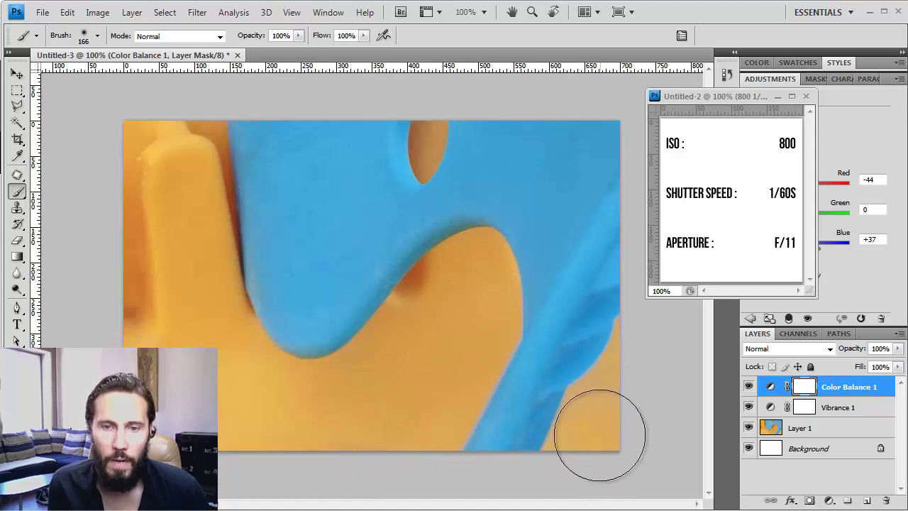
pyautogui.moveTo(393, 152)
pyautogui.mouseDown()
pyautogui.moveTo(409, 136)
pyautogui.moveTo(421, 142)
pyautogui.mouseUp()
pyautogui.moveTo(424, 281); pyautogui.dragTo(469, 279)
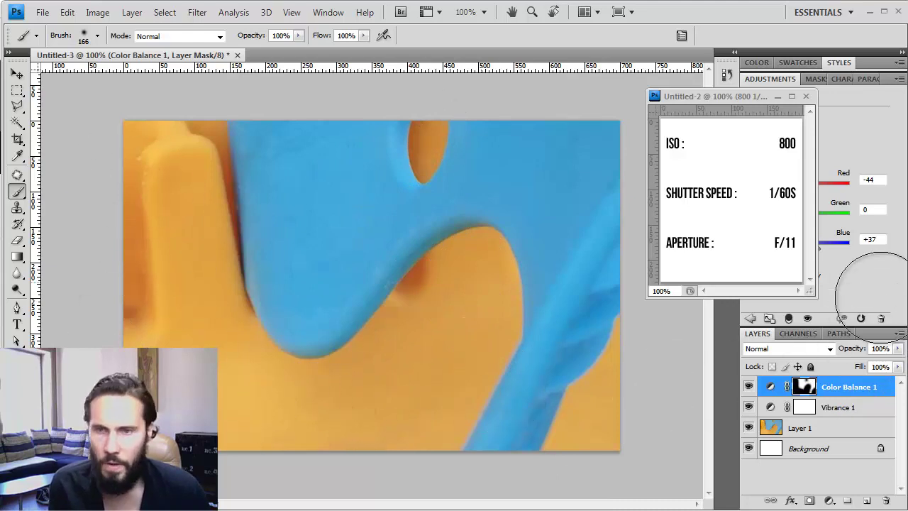
# Step: Close Untitled-2 without saving its changes
pyautogui.moveTo(743, 96); pyautogui.dragTo(643, 95)
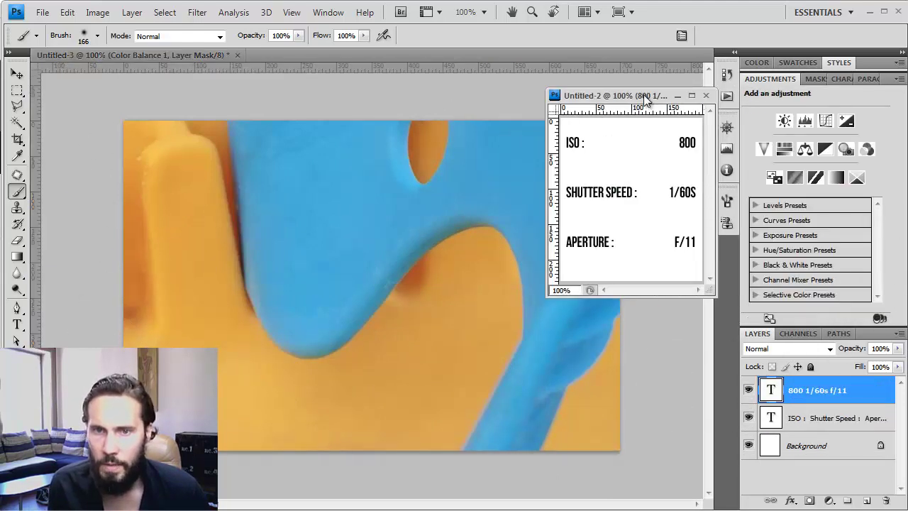
pyautogui.click(706, 95)
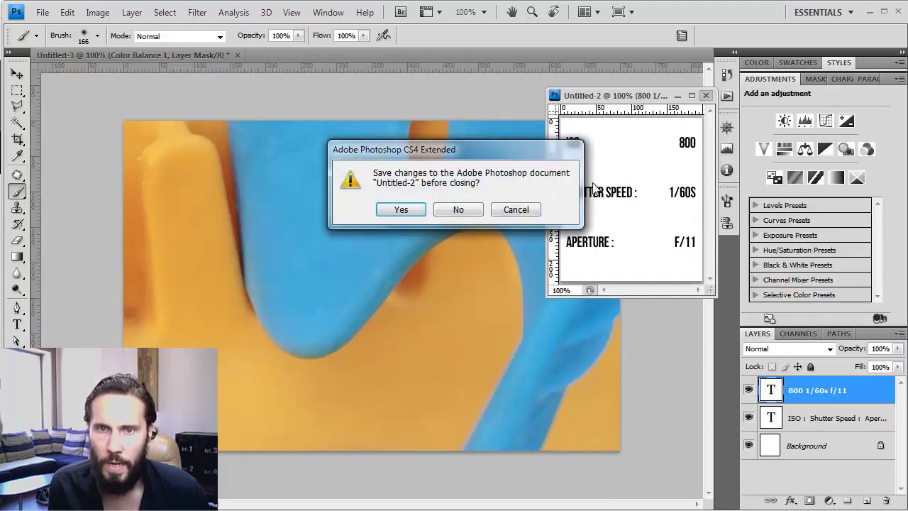
pyautogui.click(458, 210)
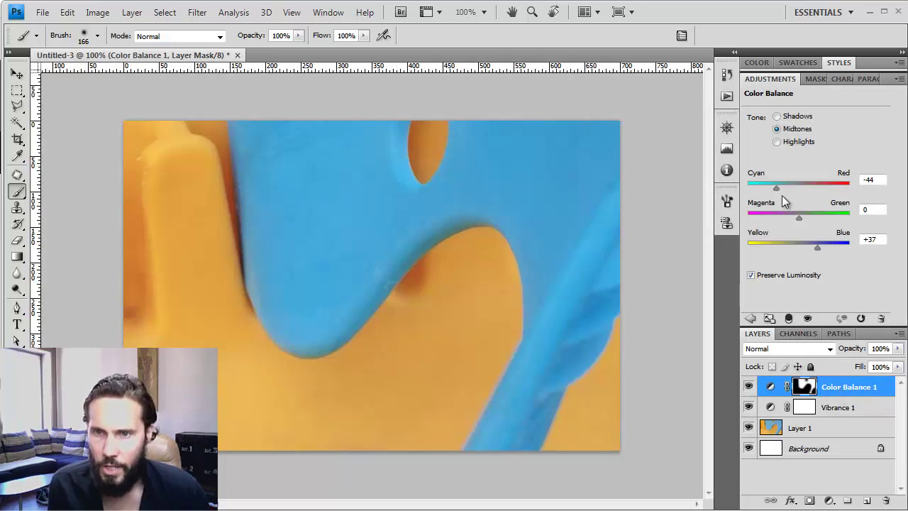
# Step: Set Color Balance midtones to Yellow–Blue +61, Cyan–Red -50, Magenta–Green -2, then compare before and after
pyautogui.moveTo(820, 248); pyautogui.dragTo(829, 247)
pyautogui.moveTo(778, 189); pyautogui.dragTo(773, 189)
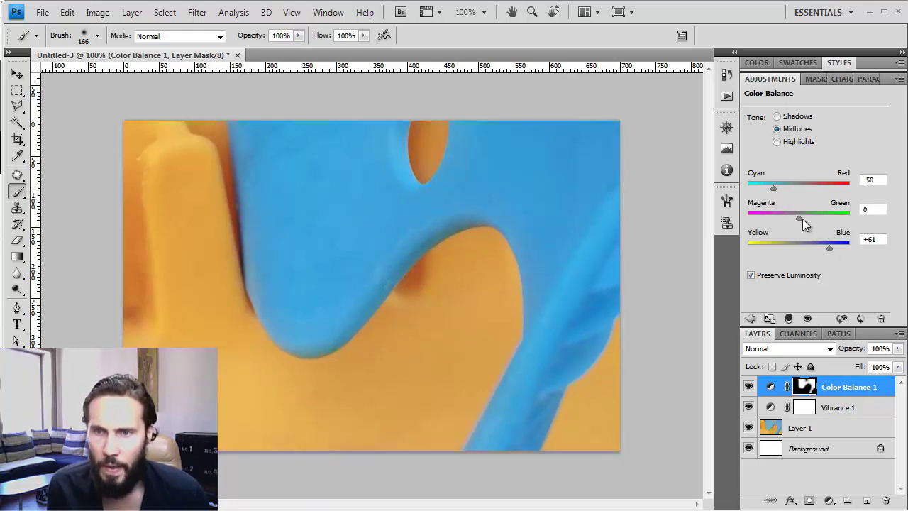
pyautogui.moveTo(802, 219); pyautogui.dragTo(797, 219)
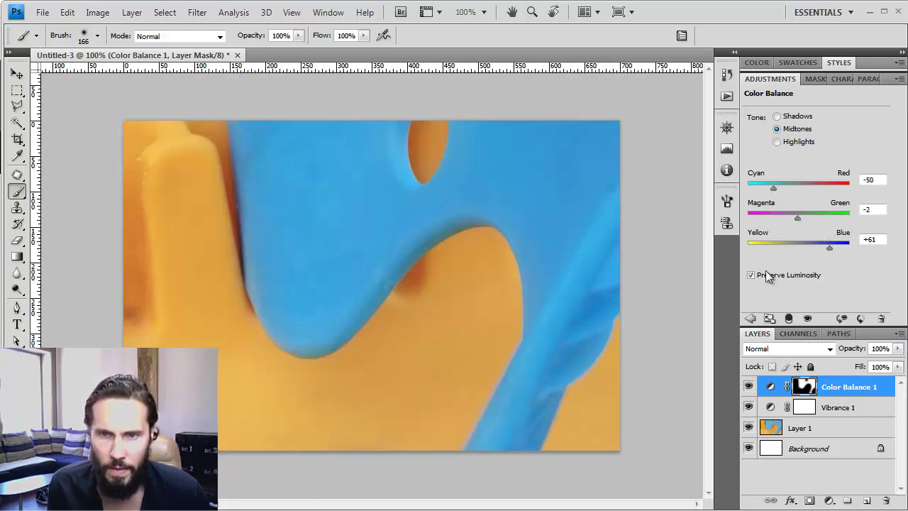
pyautogui.click(749, 386)
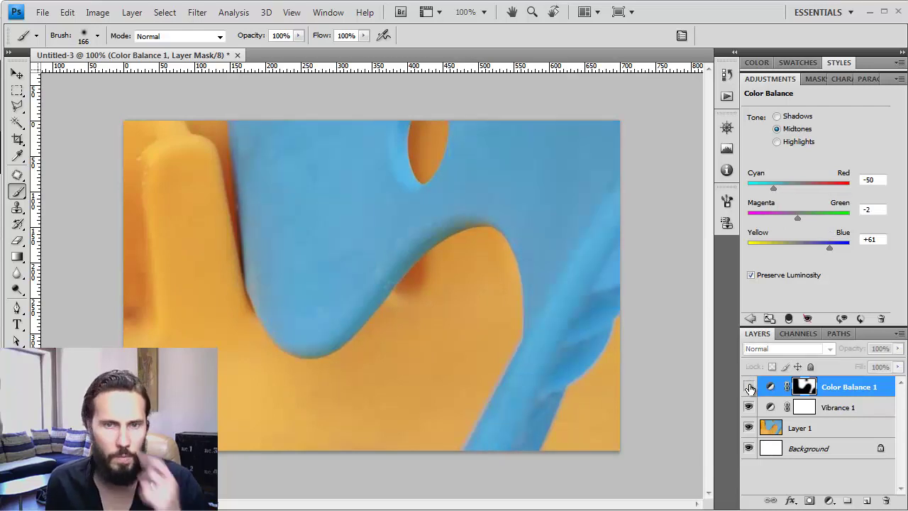
pyautogui.click(749, 387)
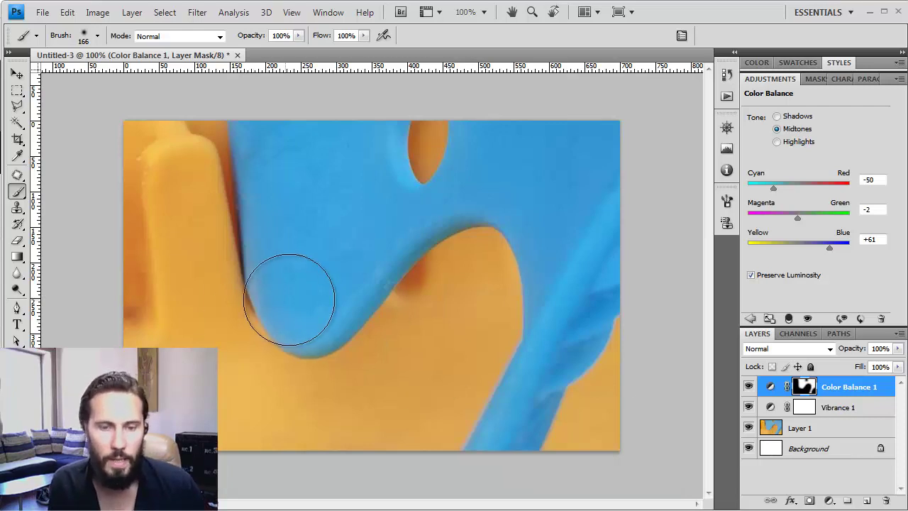
# Step: Switch from the Brush tool to the Move tool with V
pyautogui.press('v')
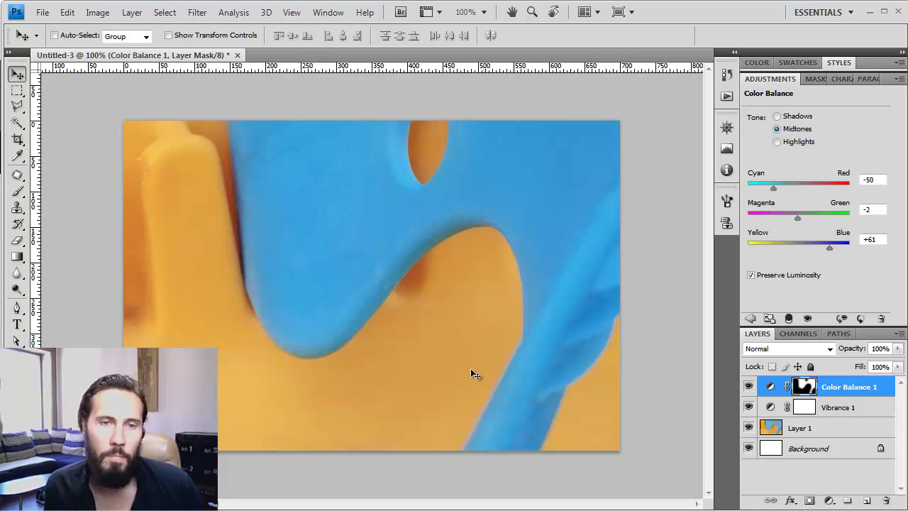
# Step: Crop the photo to a box drawn over the image
pyautogui.click(17, 140)
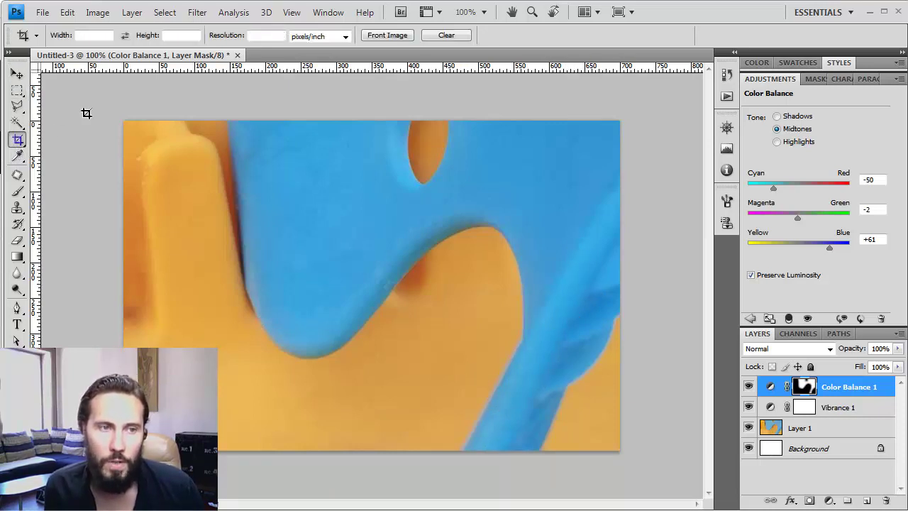
pyautogui.moveTo(103, 110); pyautogui.dragTo(531, 382)
pyautogui.press('Return')
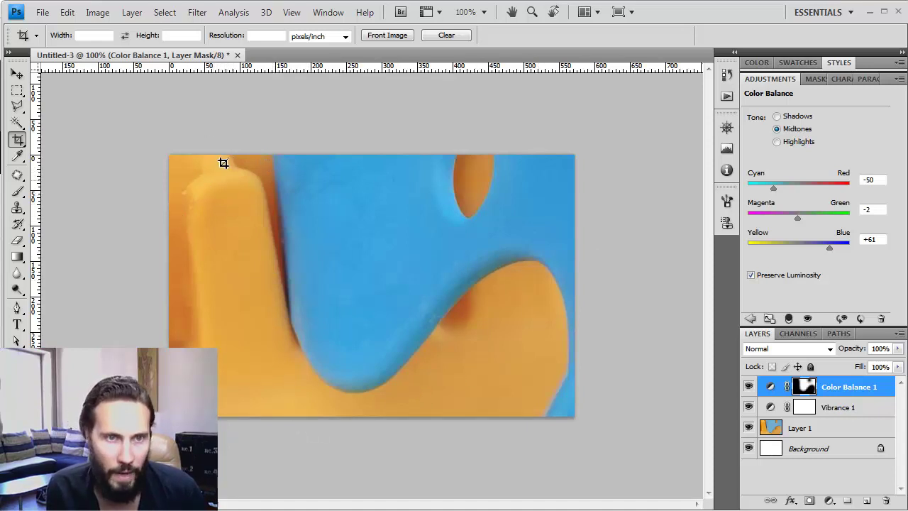
# Step: Crop tighter by pulling the top-left corner inward, trimming the left and top edges
pyautogui.hotkey('ctrl', 'a')
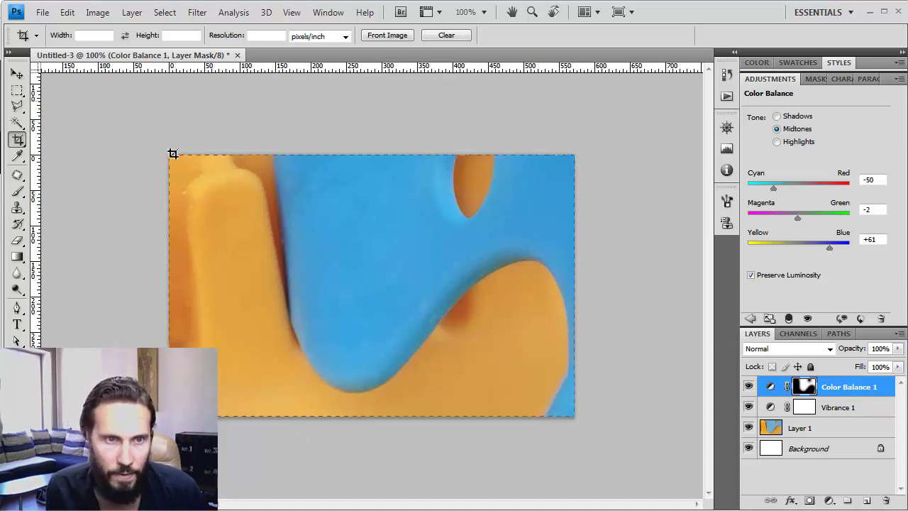
pyautogui.click(170, 154)
pyautogui.moveTo(170, 155); pyautogui.dragTo(205, 185)
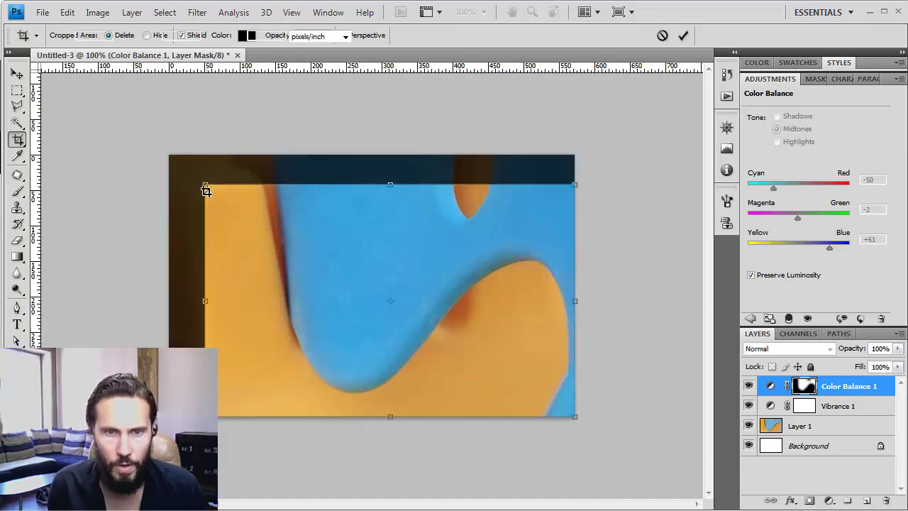
pyautogui.press('Return')
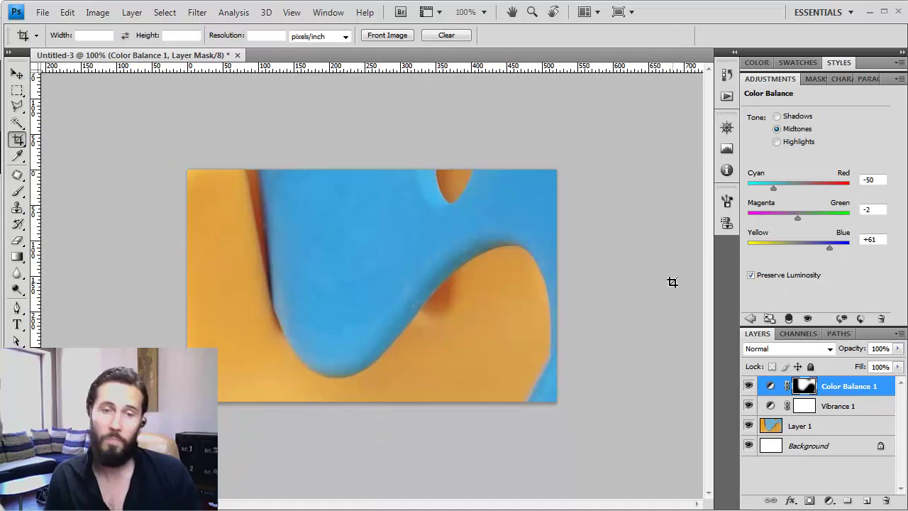